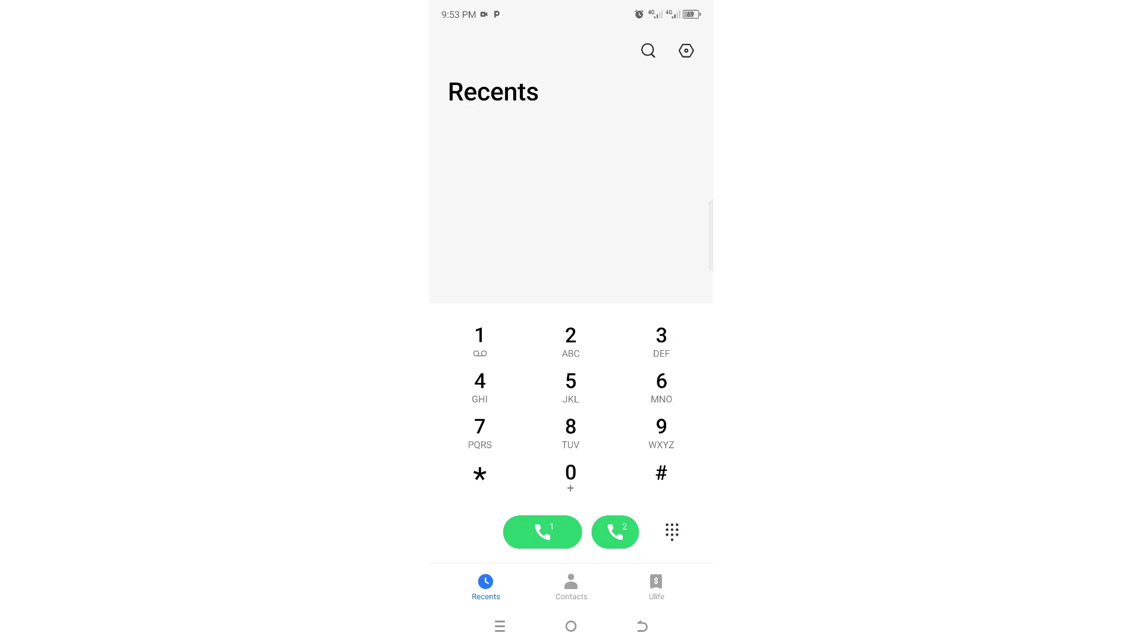
Dial the USSD code *100# on the keypad and run it
left_click(479, 474)
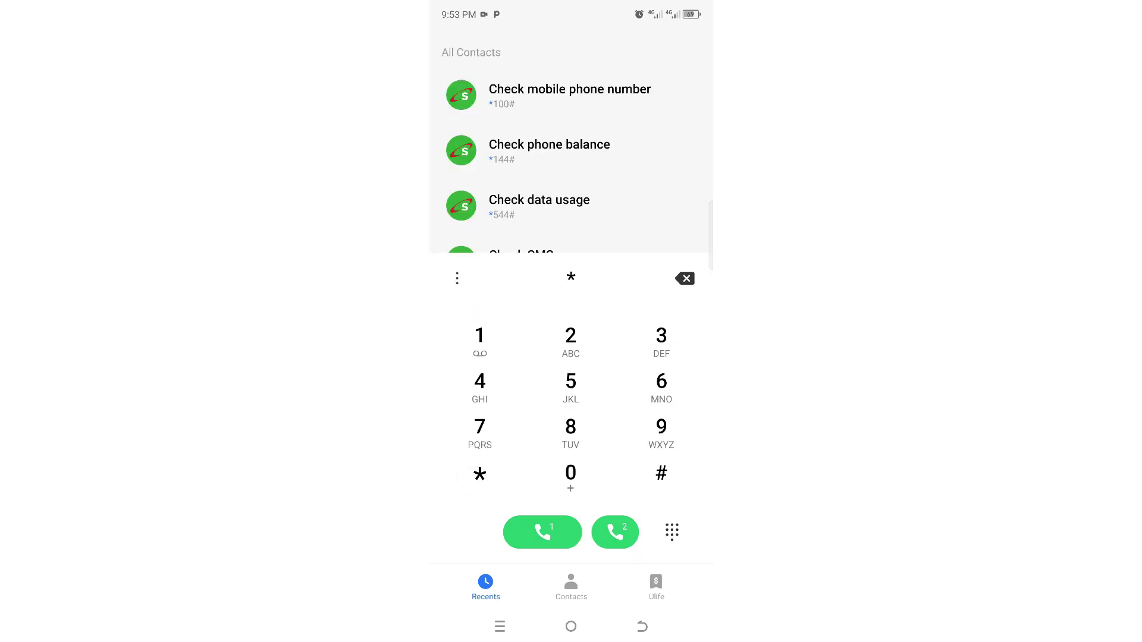
left_click(480, 340)
left_click(570, 474)
left_click(660, 473)
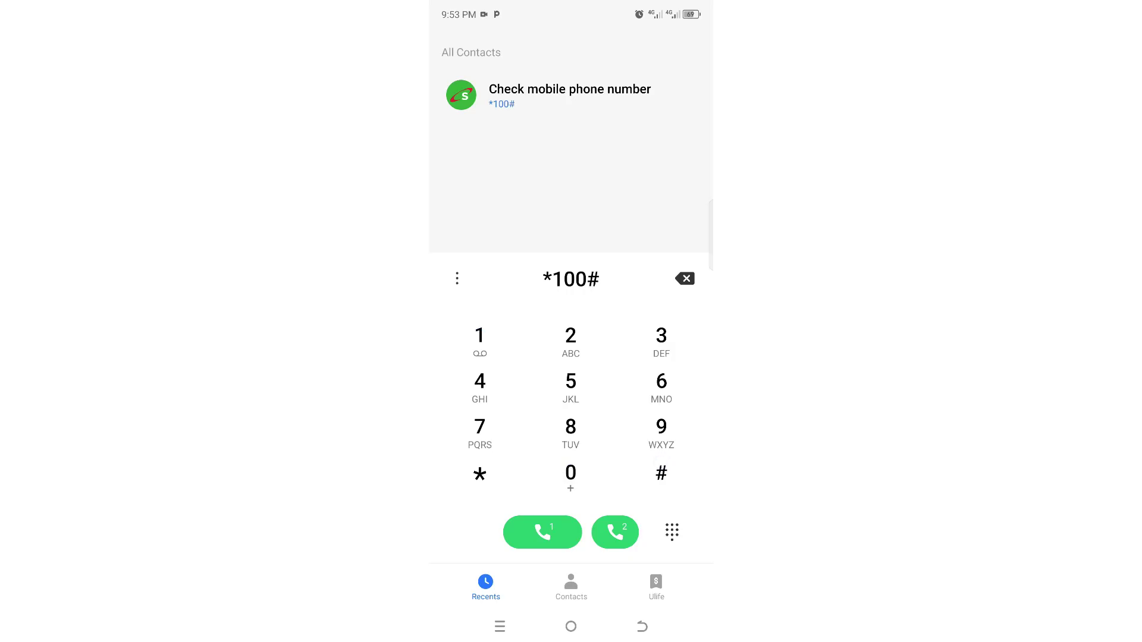
left_click(543, 532)
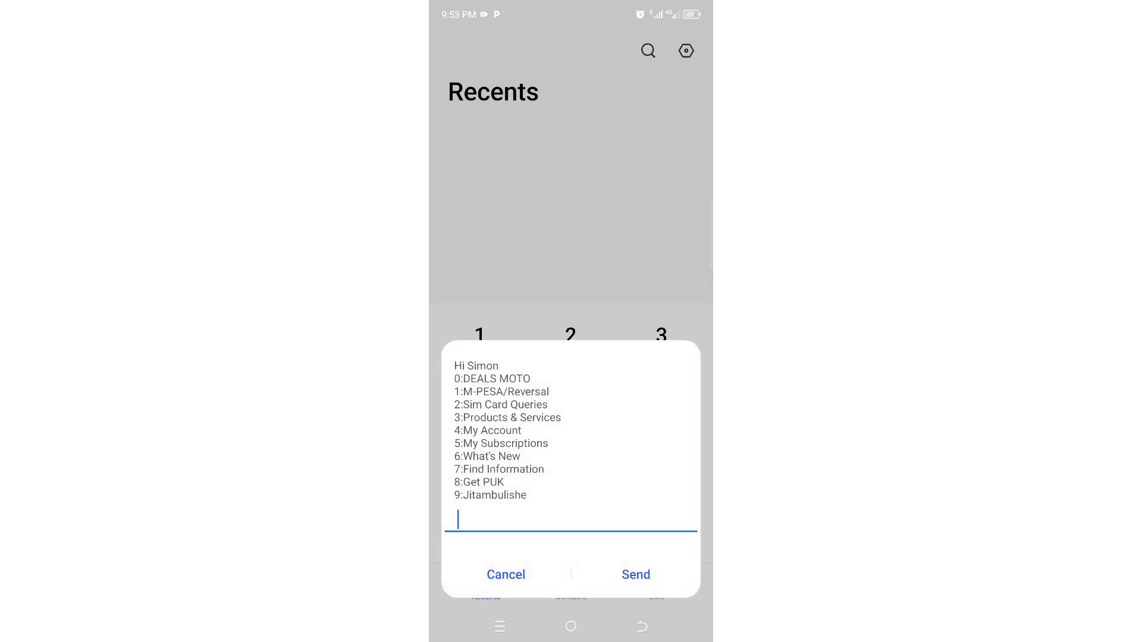
Reply with option 8, Get PUK, to the USSD menu
left_click(531, 513)
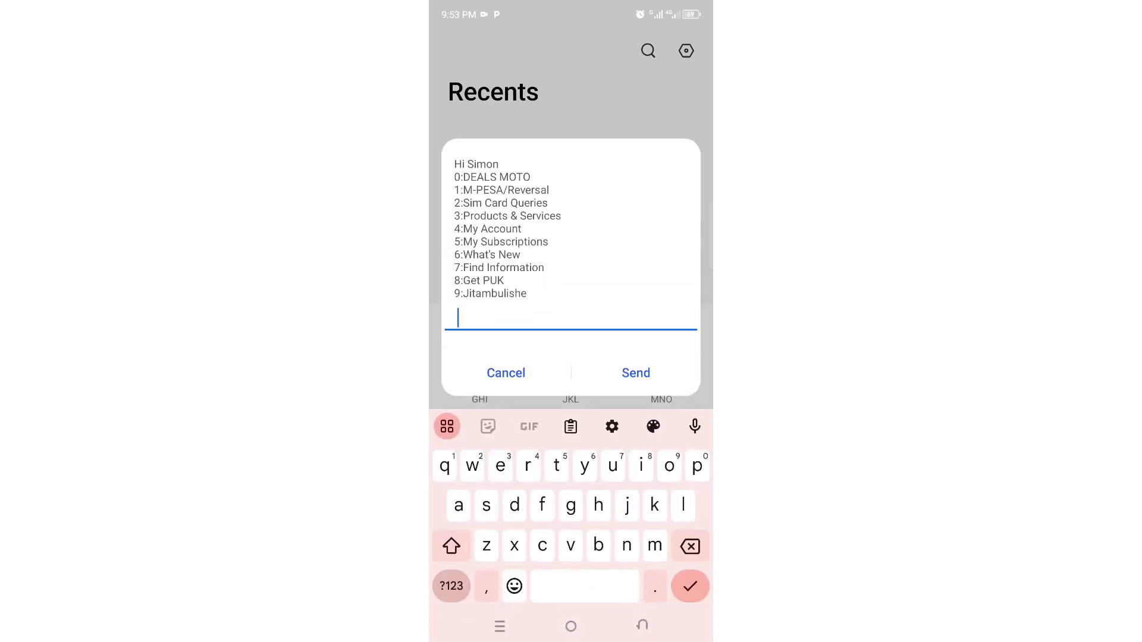
left_click(641, 465)
type("8")
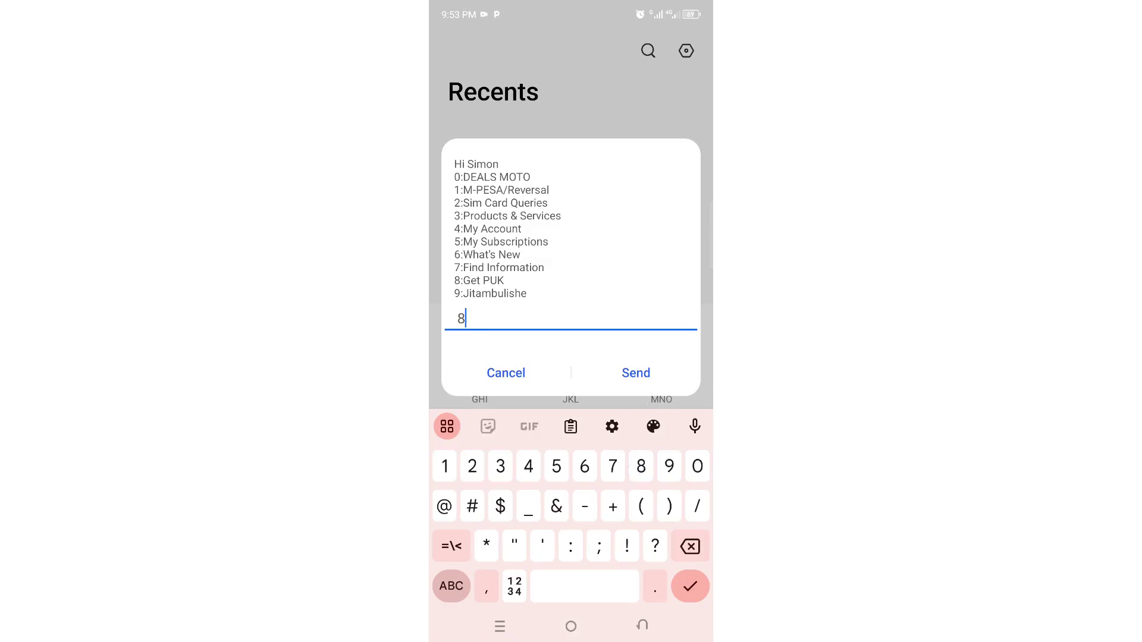
left_click(635, 373)
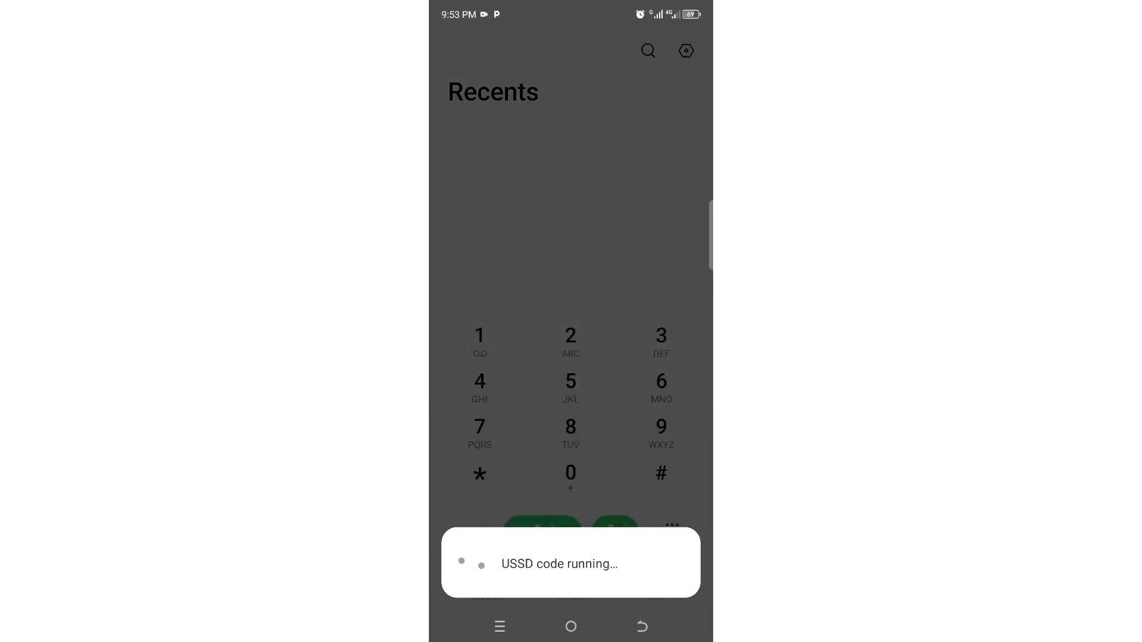
Enter the blocked line's mobile number at the USSD prompt and send it
left_click(571, 519)
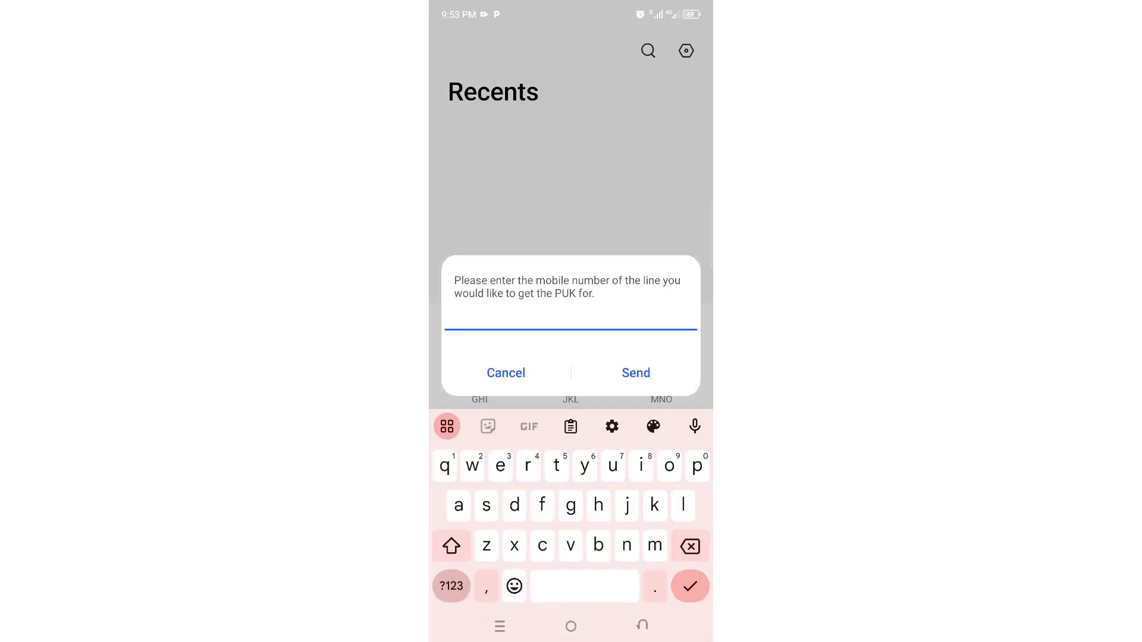
left_click(451, 586)
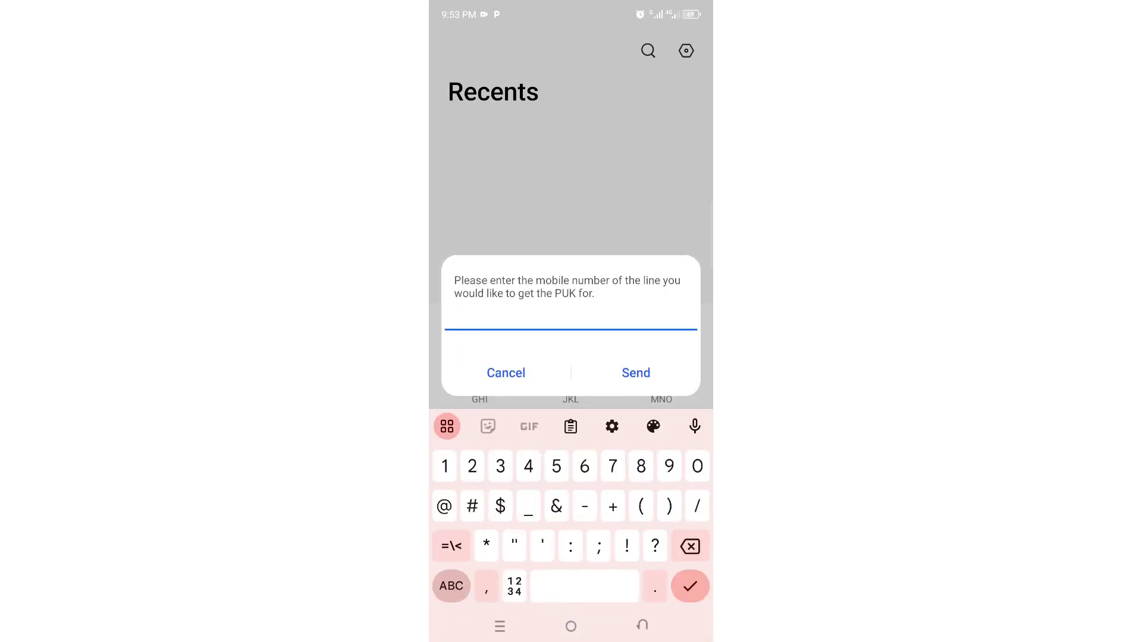
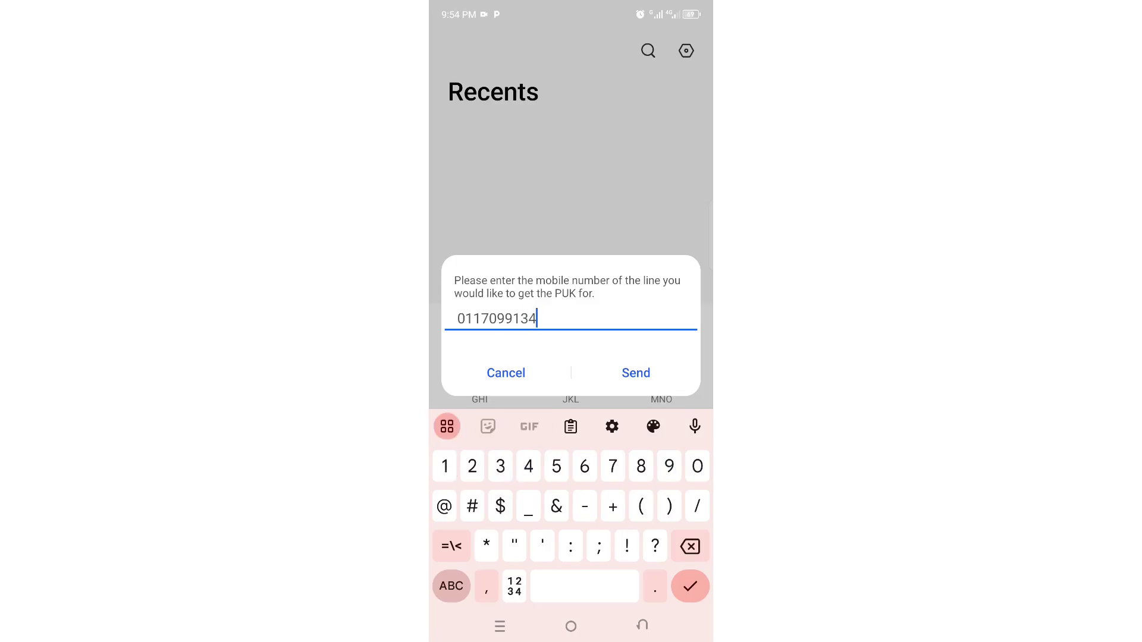
left_click(636, 373)
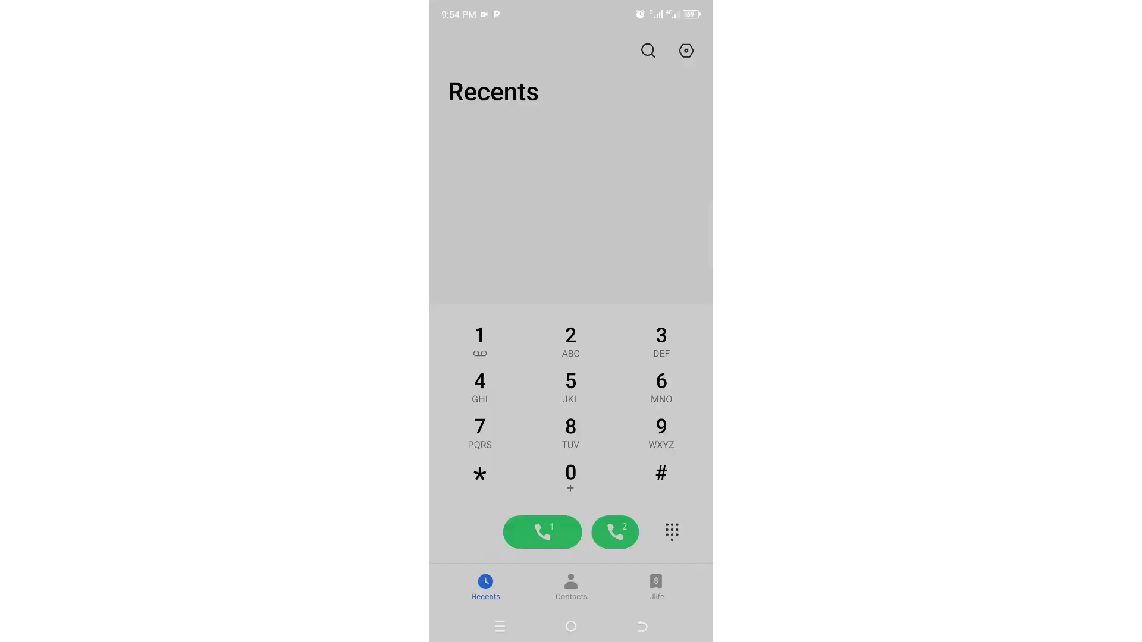
Type the ID number in the USSD prompt, fixing one mistyped digit, and send it
left_click(540, 504)
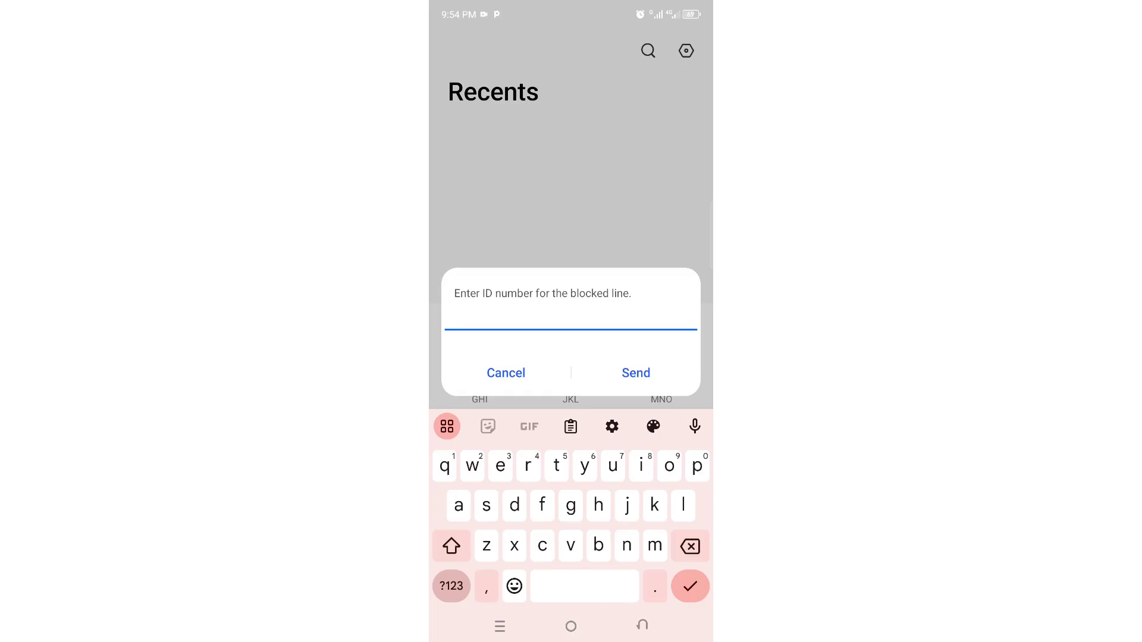
left_click(450, 585)
left_click(472, 466)
type("26")
left_click(584, 465)
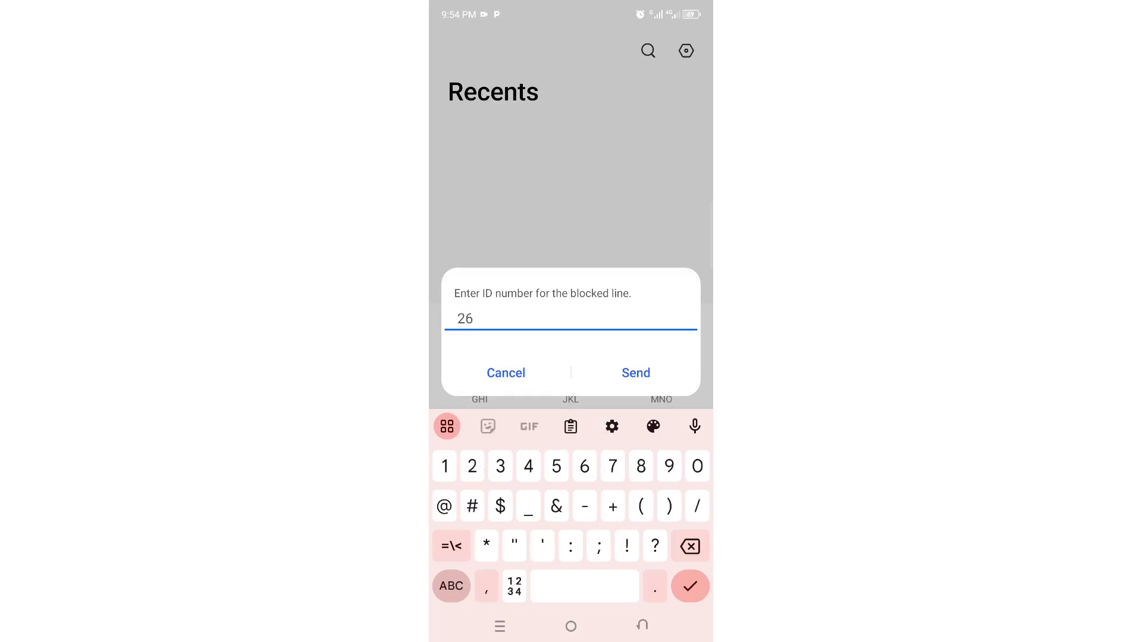
left_click(690, 546)
left_click(612, 466)
left_click(499, 466)
left_click(444, 466)
left_click(697, 467)
left_click(585, 466)
left_click(635, 373)
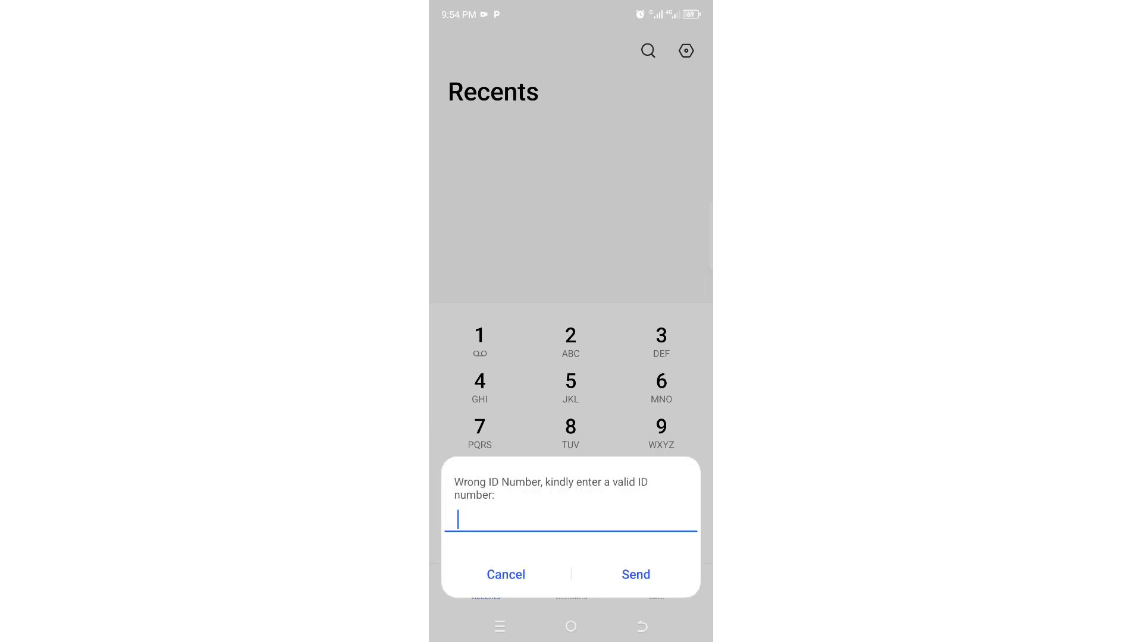
Retype the corrected ID number in the USSD prompt and send it
left_click(550, 515)
left_click(450, 586)
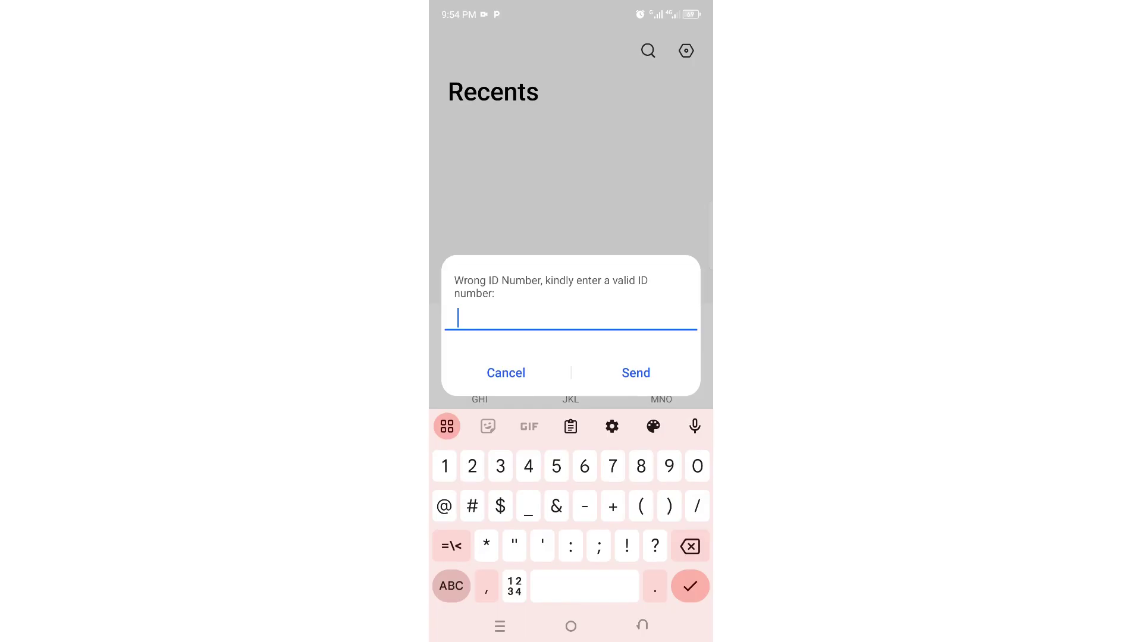
left_click(585, 465)
left_click(689, 546)
left_click(472, 465)
left_click(612, 466)
left_click(500, 466)
left_click(444, 466)
left_click(445, 466)
left_click(696, 467)
left_click(585, 466)
left_click(635, 374)
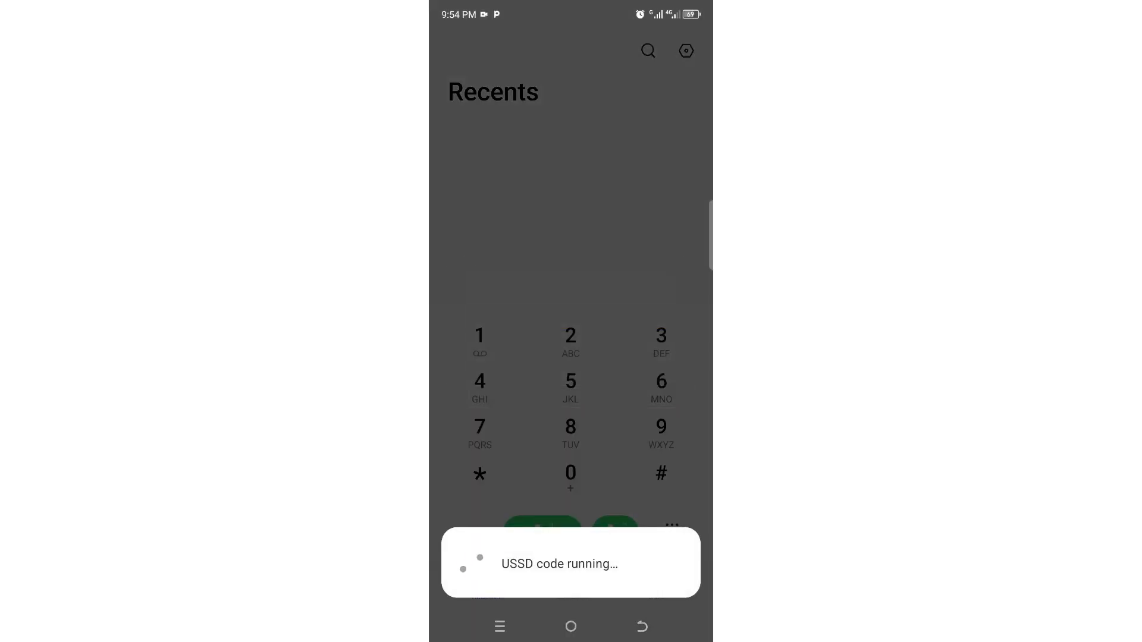
Dismiss the Safaricom reply and open the PUK SMS from the notifications
left_click(571, 575)
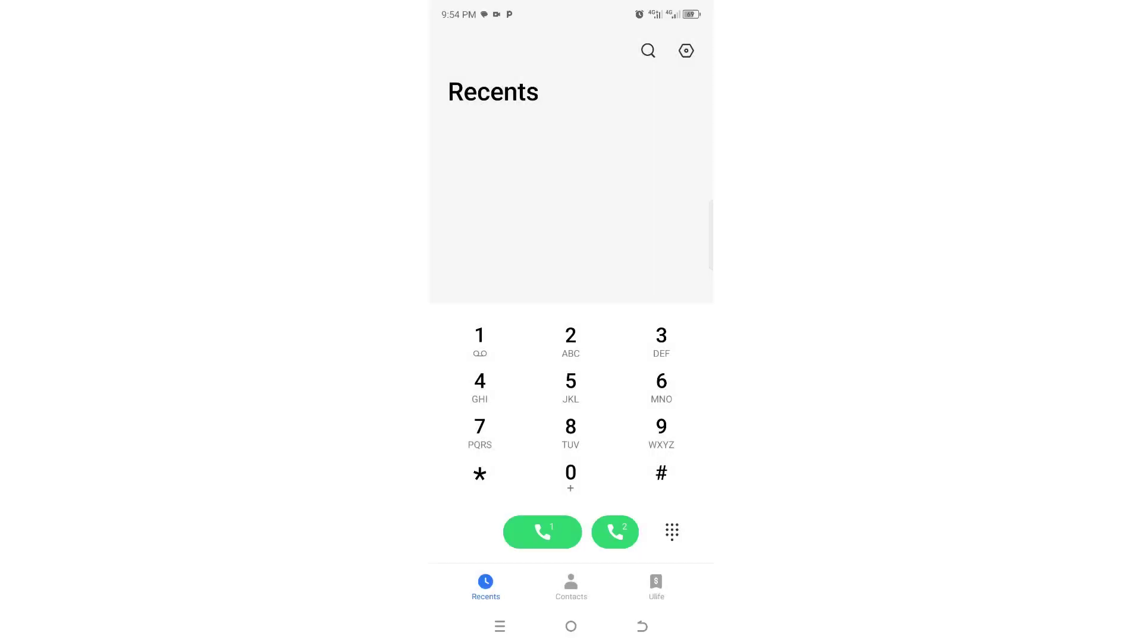
left_click_drag(584, 67, 584, 446)
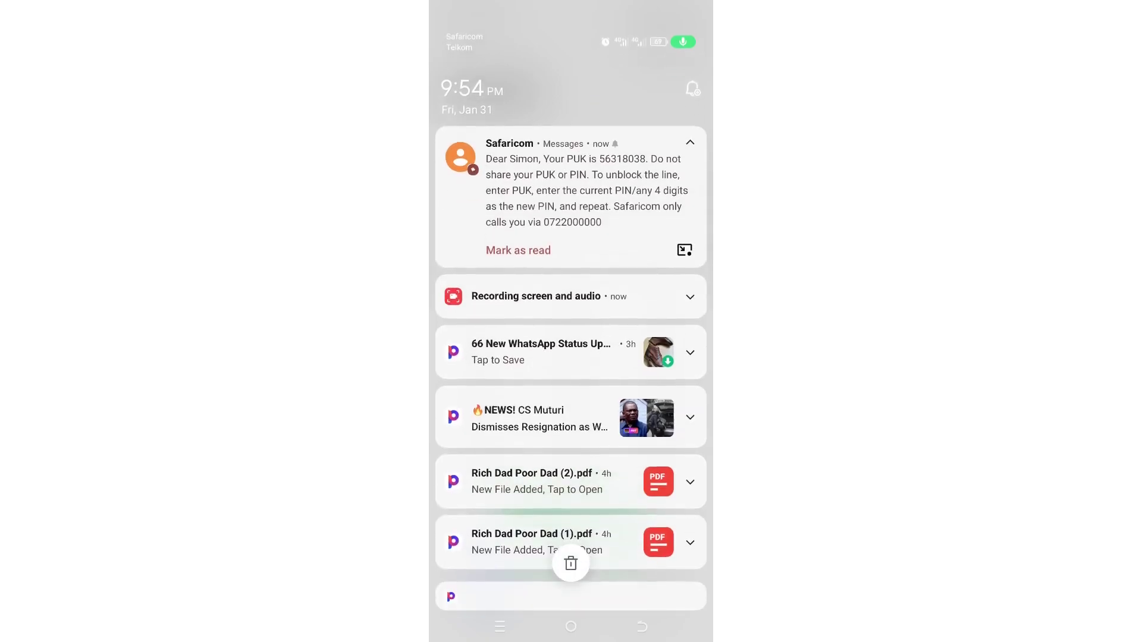
left_click(571, 196)
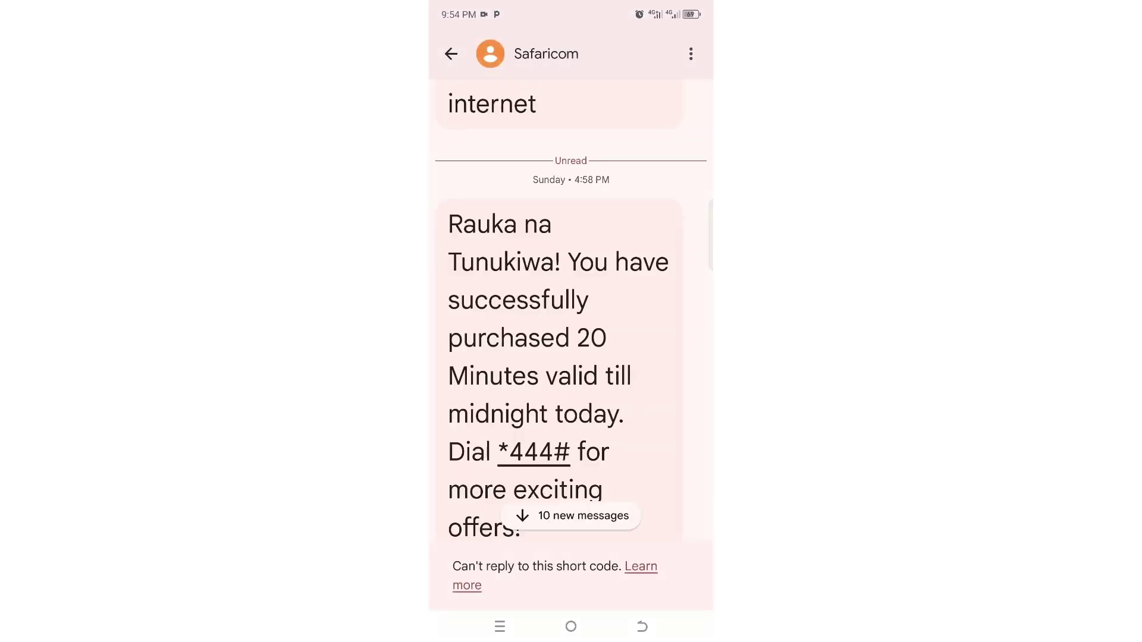
scroll(571, 358, "down", 3)
scroll(571, 357, "down", 3)
scroll(572, 356, "down", 3)
scroll(572, 357, "down", 3)
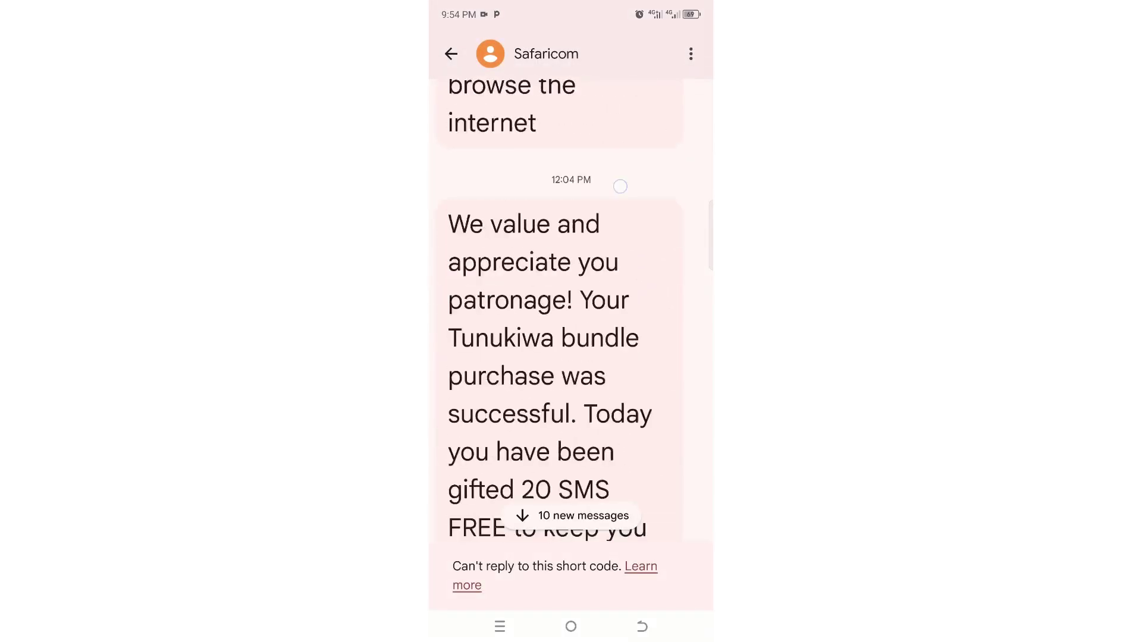
Jump to the newest Safaricom message, then select and deselect the PUK text
left_click(571, 516)
scroll(571, 356, "up", 2)
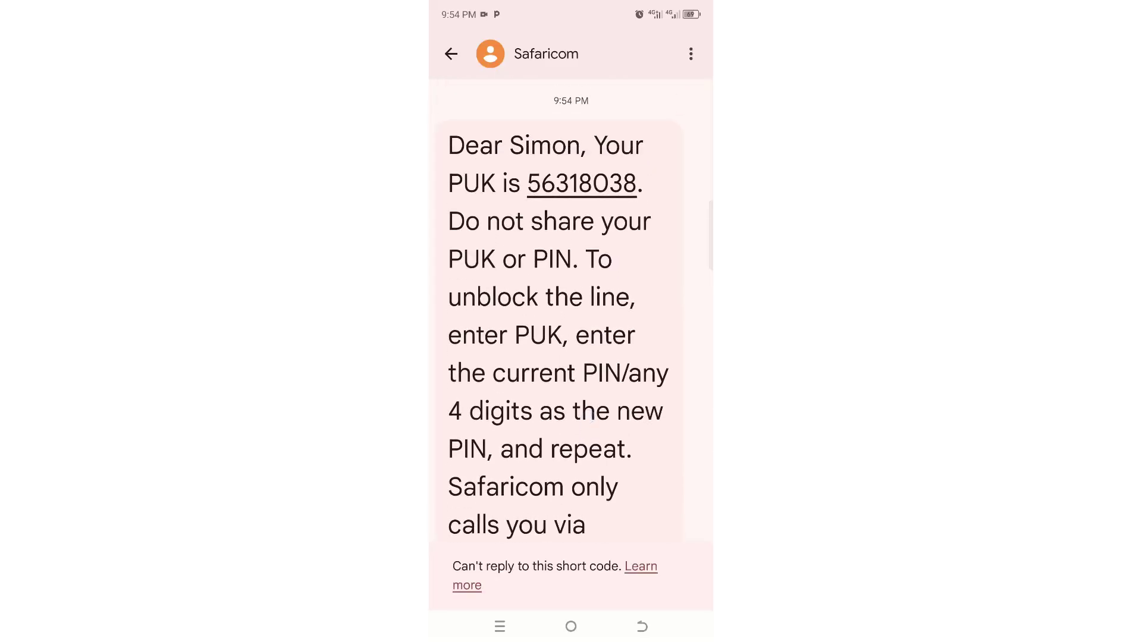
left_click(602, 186)
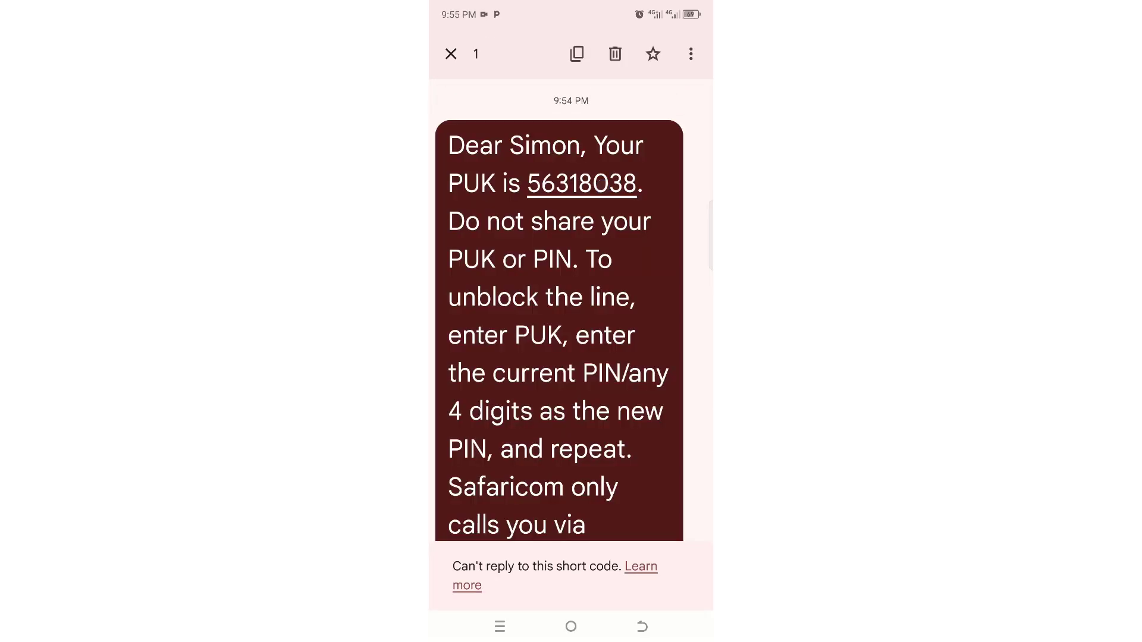
left_click(591, 186)
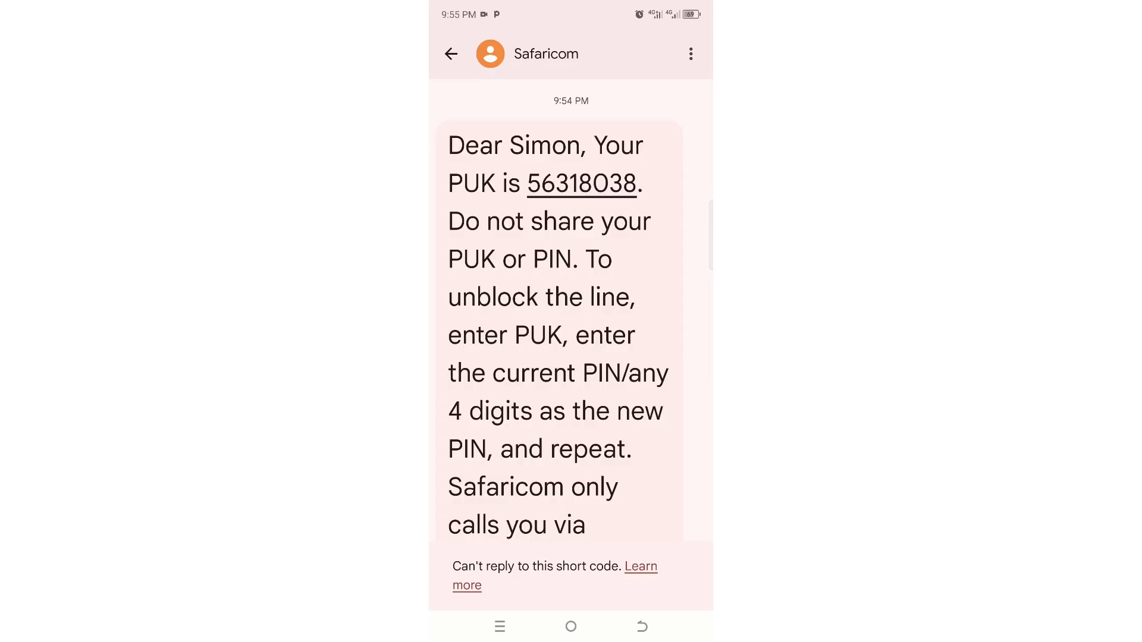